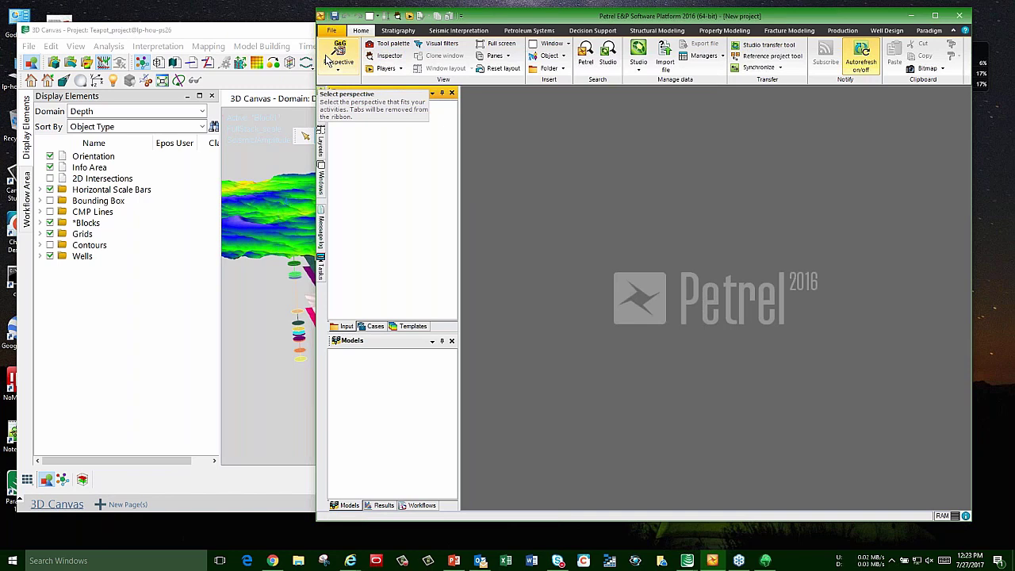
Step: Bring the Epos 3D Canvas with the Teapot grids and wells in front of PowerPoint
left_click(261, 34)
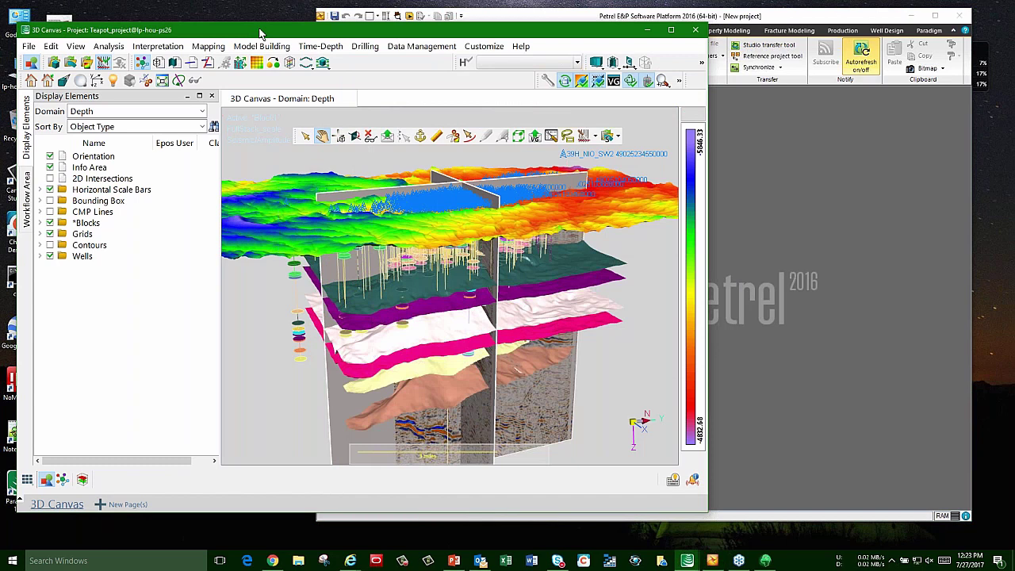
Step: Start Paradigm-Petrel Direct Connect's RESQML server with an authentication key, then bring Petrel forward
left_click(687, 562)
left_click(641, 516)
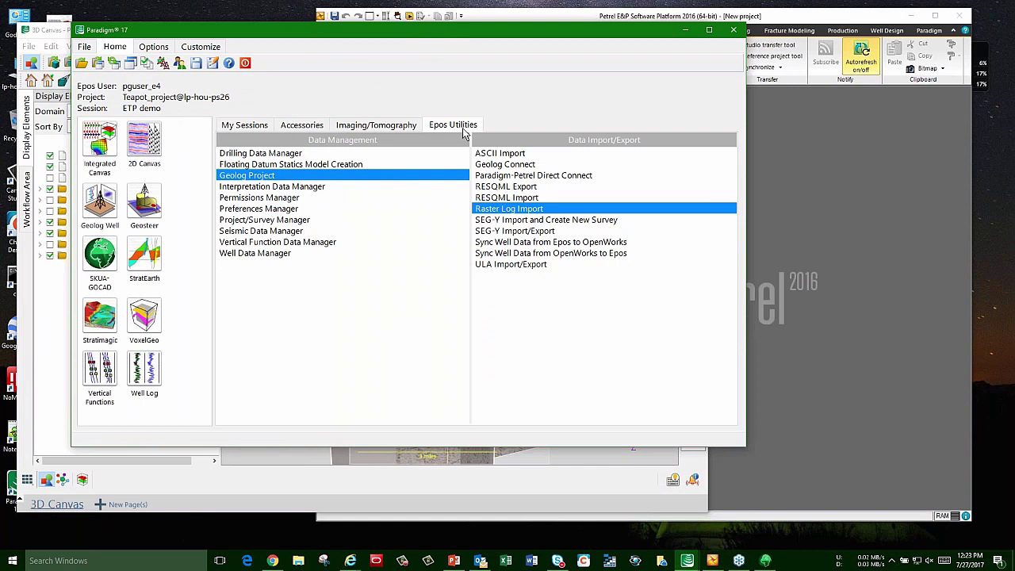
left_click(549, 176)
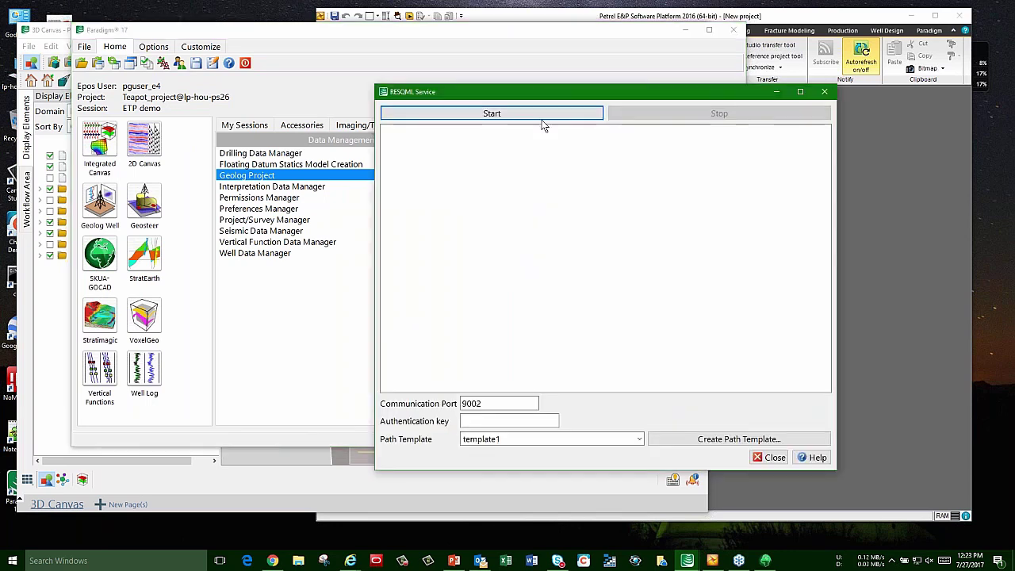
left_click(489, 421)
type("1234")
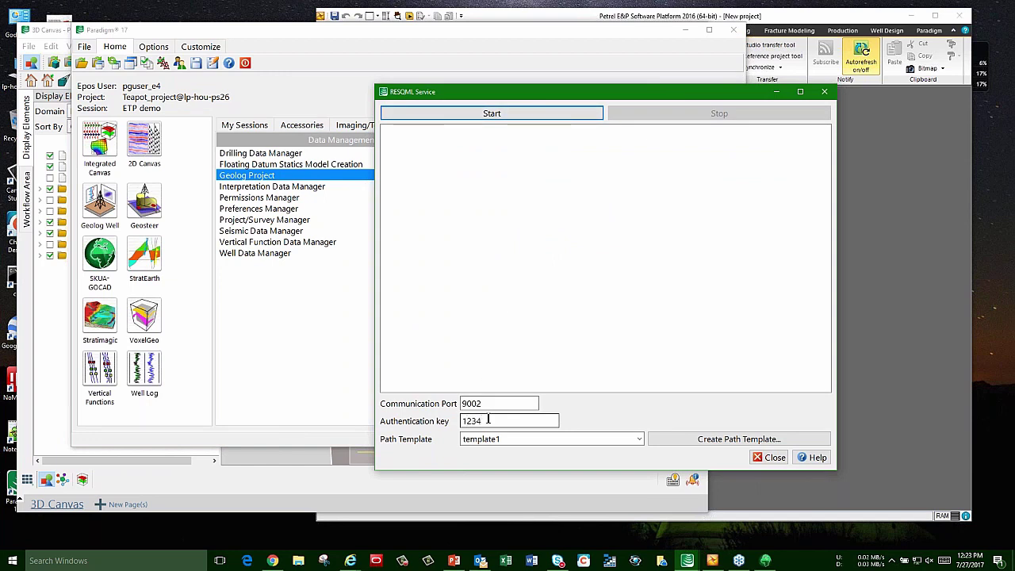
left_click(512, 117)
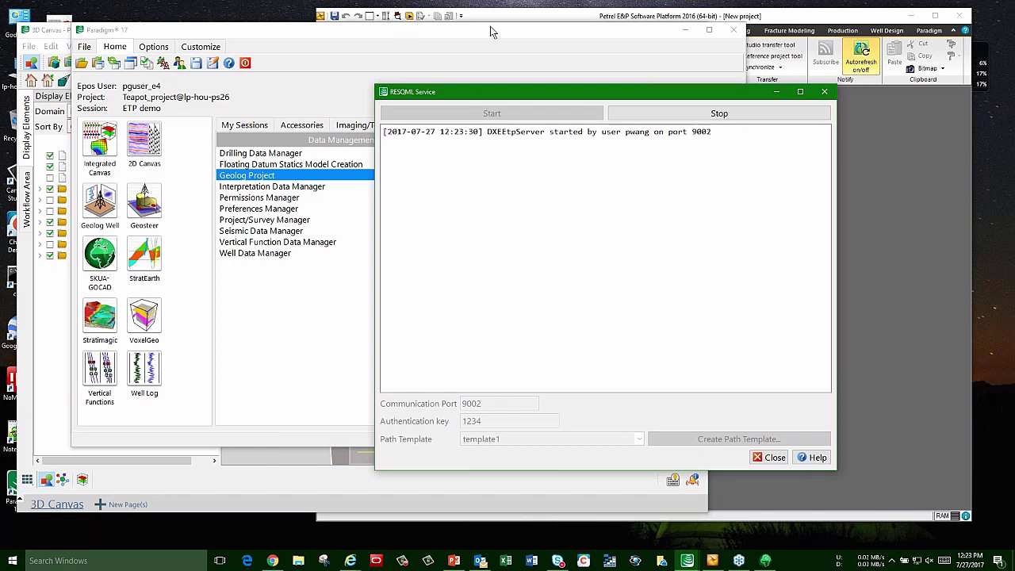
left_click(776, 34)
left_click_drag(788, 22, 712, 14)
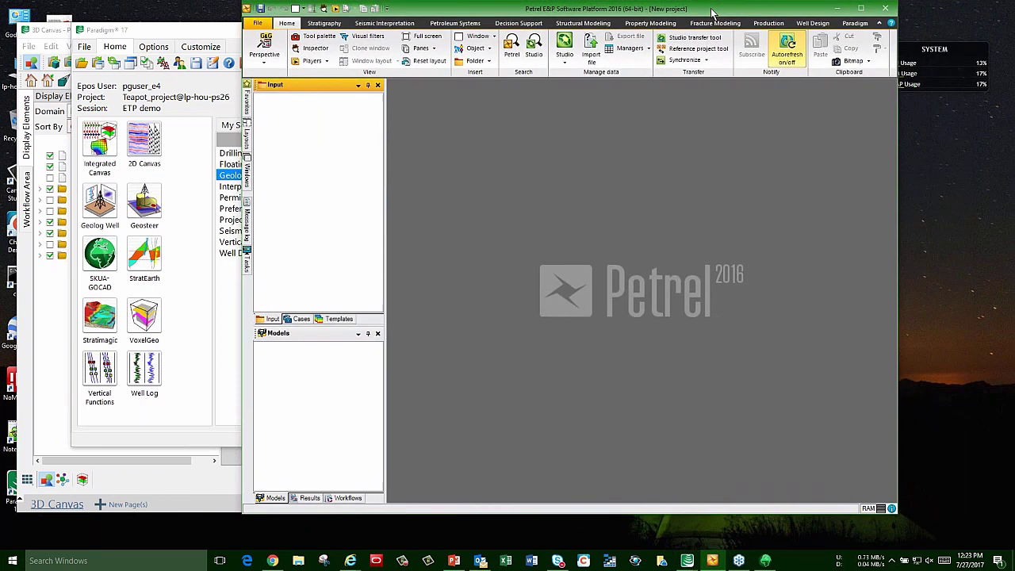
Step: Launch the Paradigm RESQML Importer from the Home ribbon's Managers list
left_click(635, 50)
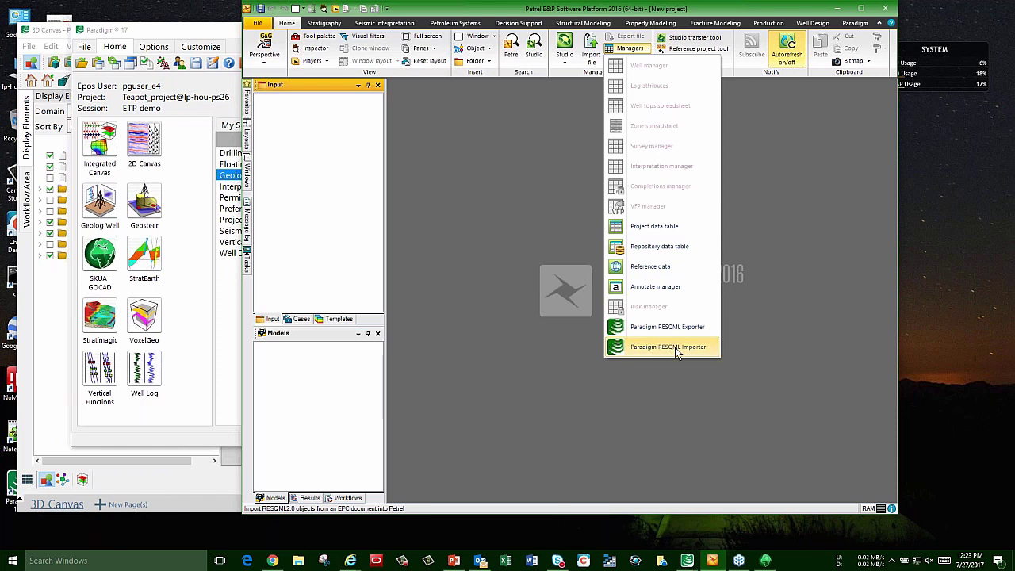
left_click(675, 348)
left_click(507, 109)
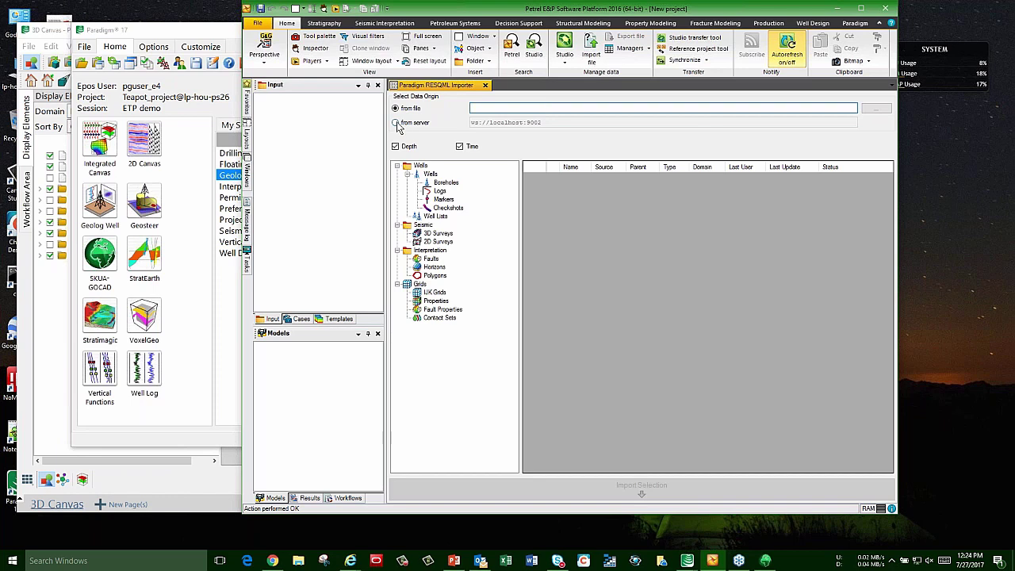
Step: Connect the importer to ws://localhost:9002 with the authentication key and list the 274 horizons
left_click(397, 123)
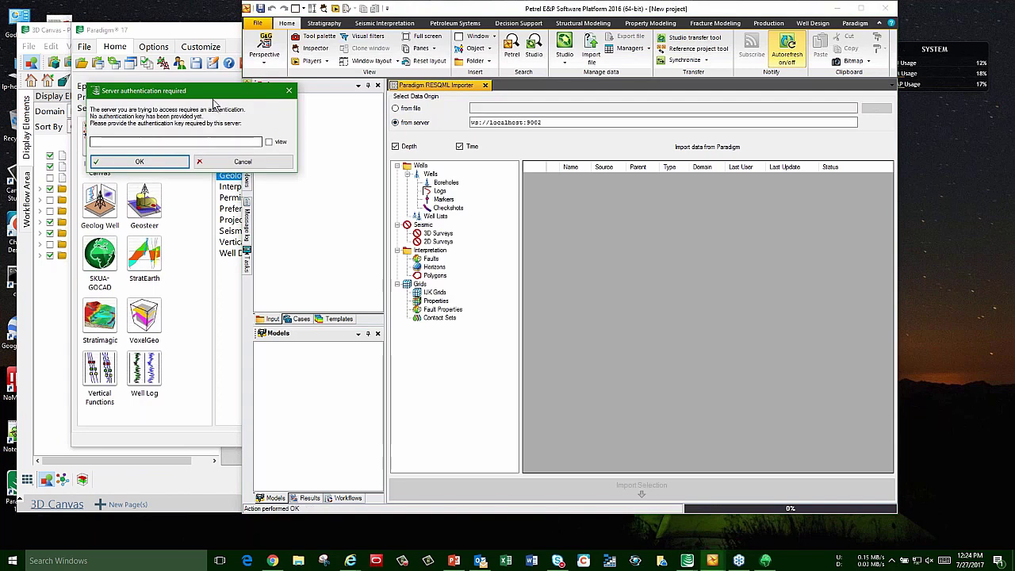
left_click_drag(222, 99, 606, 215)
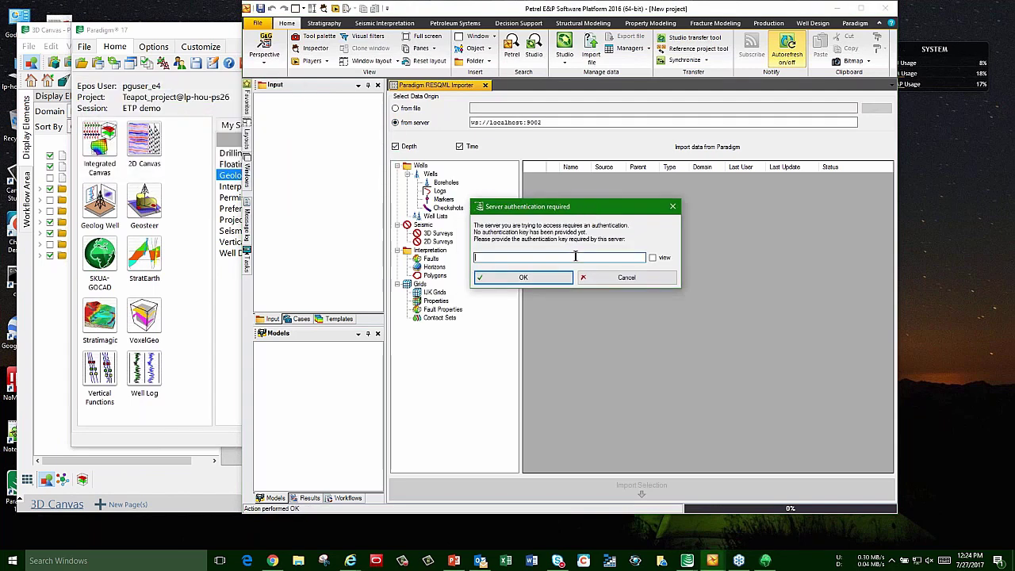
left_click(653, 258)
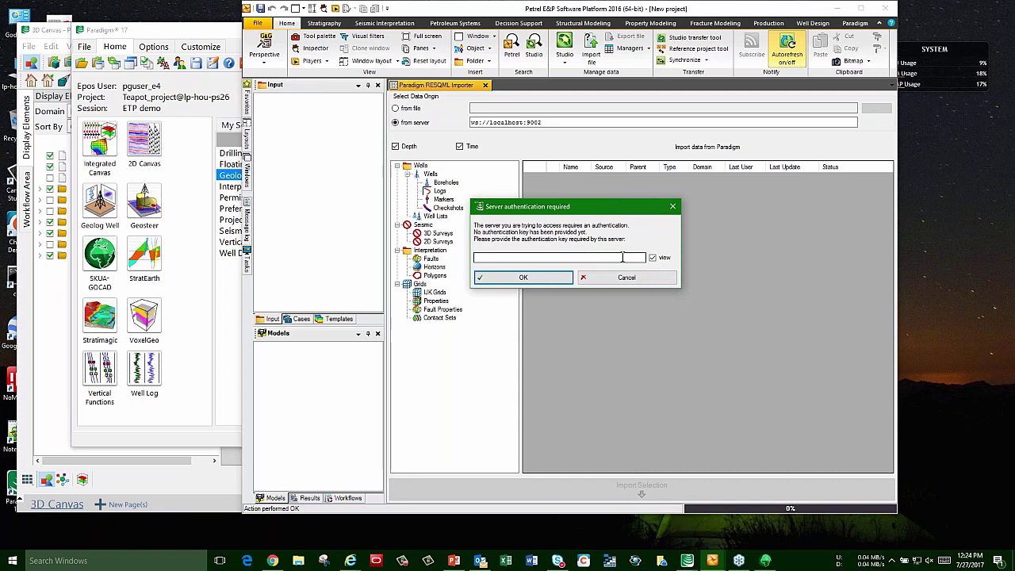
type("1234")
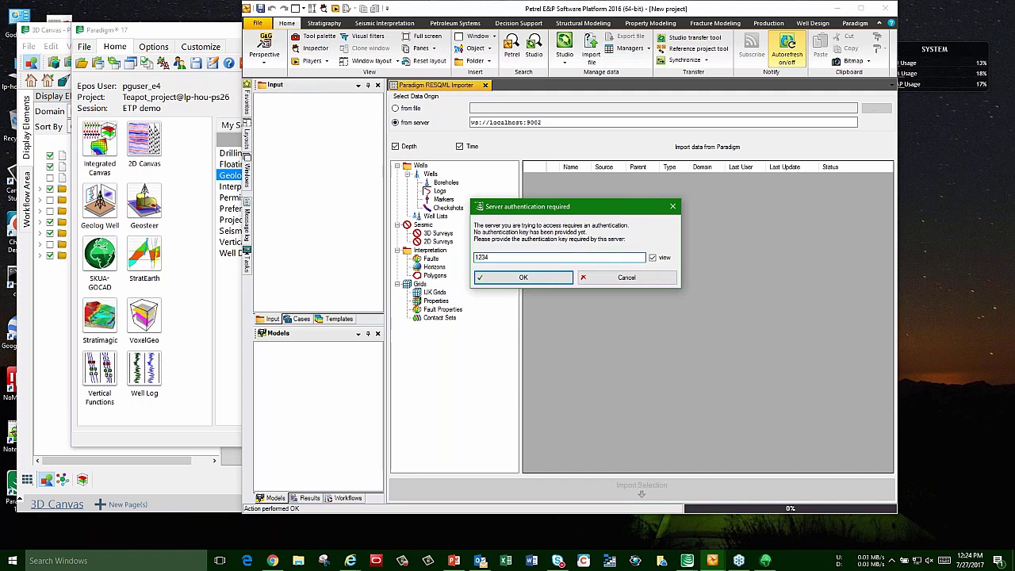
left_click(558, 279)
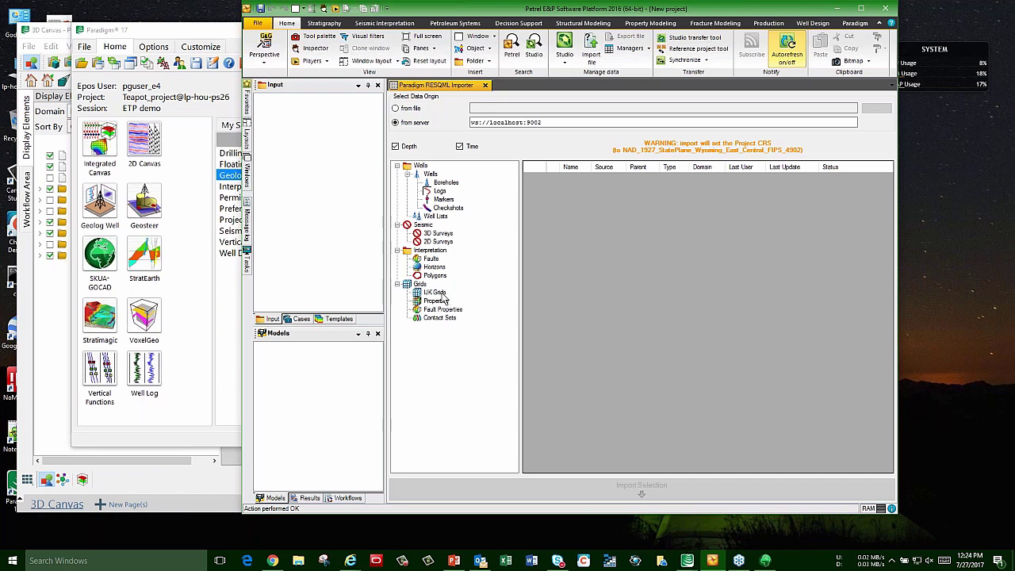
left_click(433, 267)
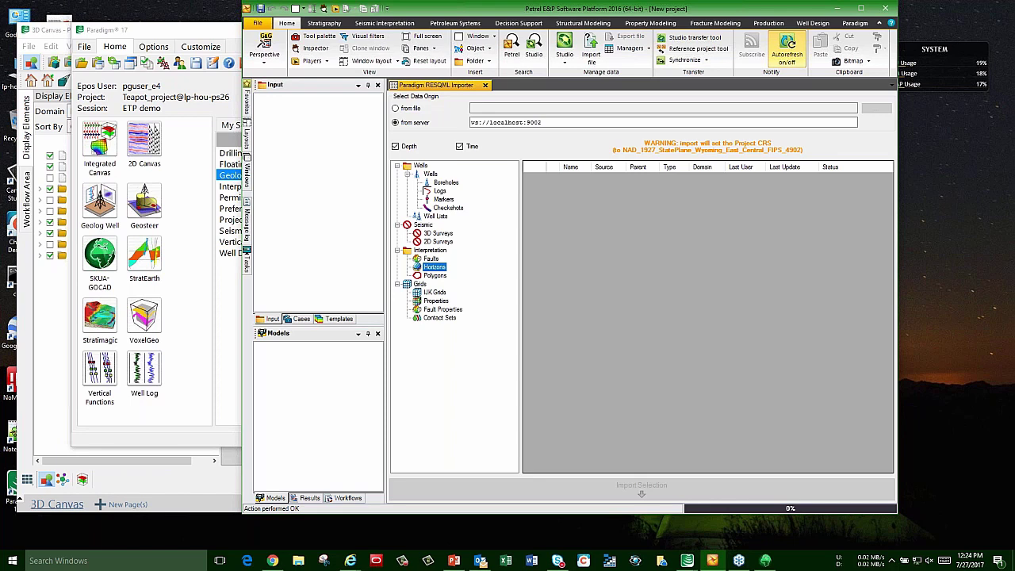
scroll(891, 321, "down", 10)
left_click_drag(891, 321, 890, 183)
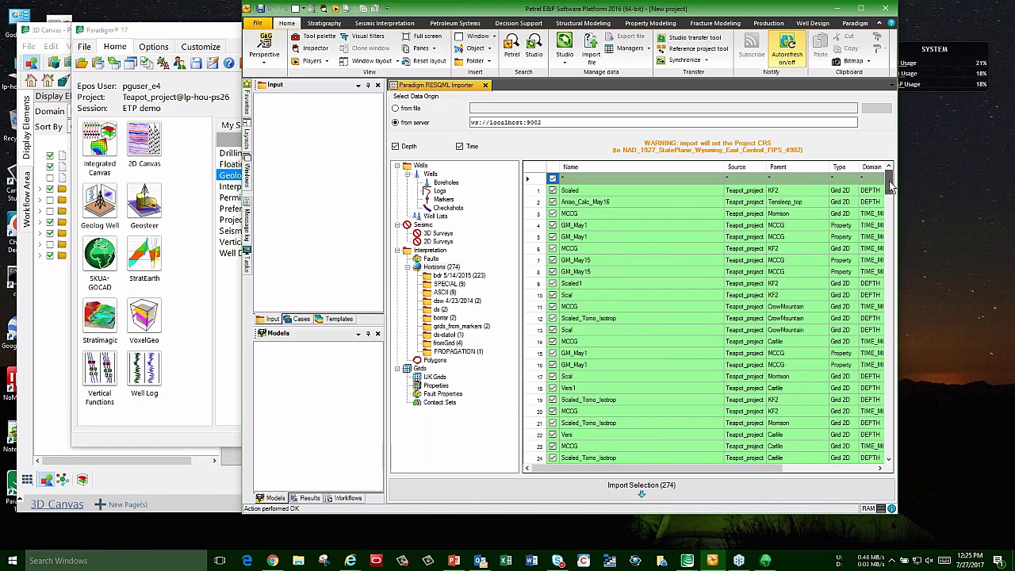
Step: Import only the Aniso_Calc_May16 horizon from the server list
left_click(553, 178)
left_click(553, 201)
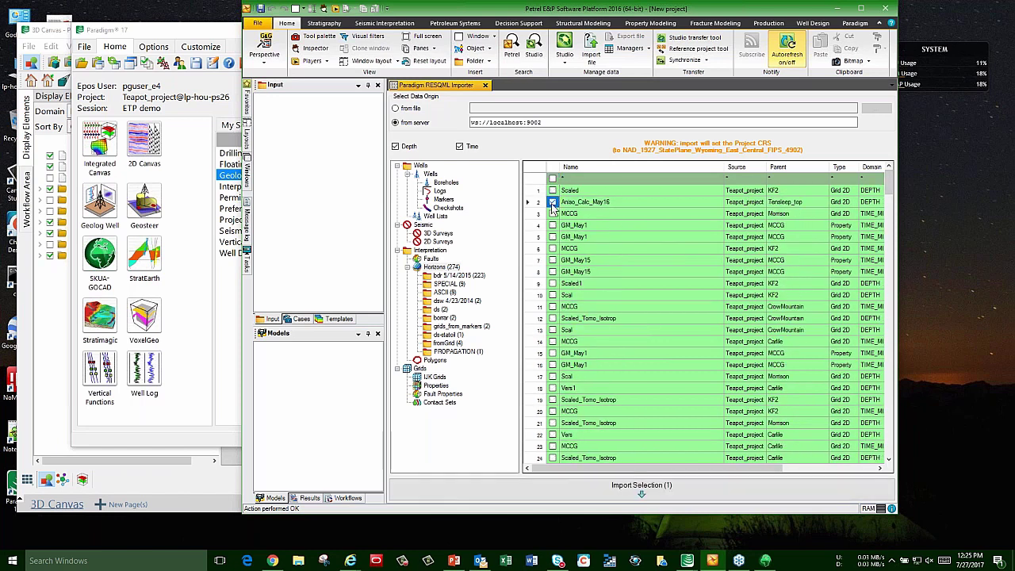
left_click(641, 486)
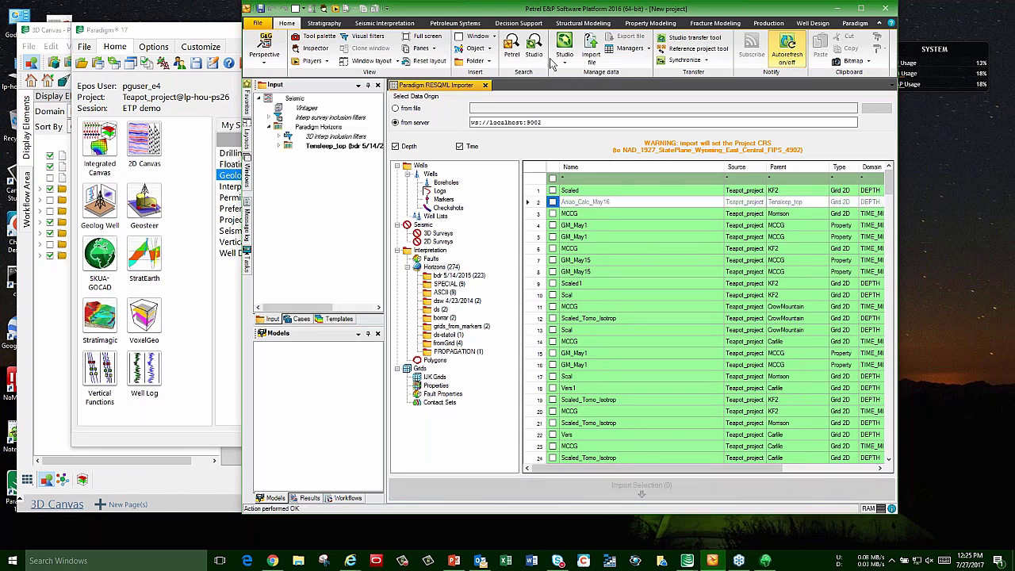
Step: Display the imported horizon in a new 3D window with a colour table applied
left_click(476, 37)
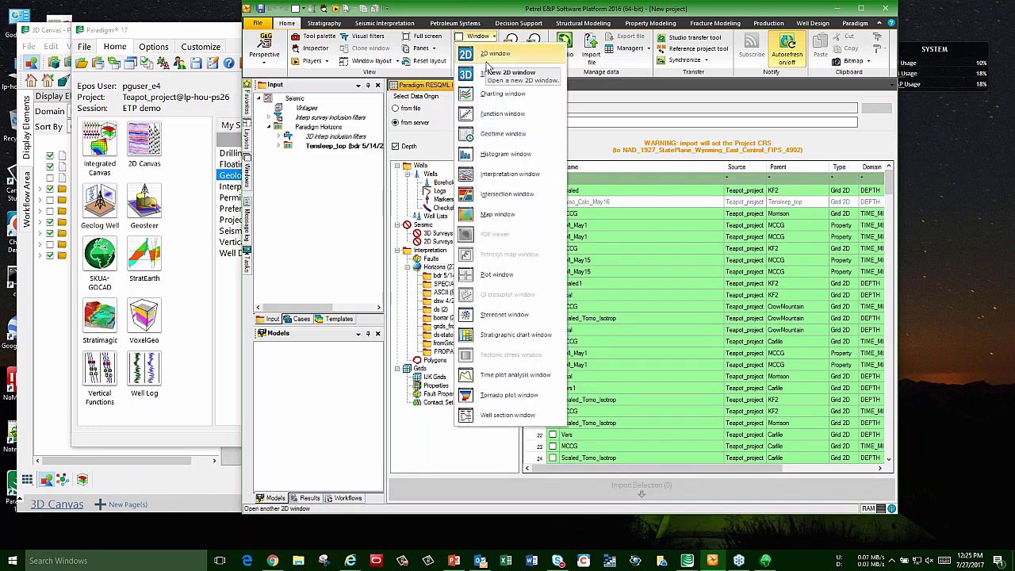
left_click(489, 74)
left_click(299, 146)
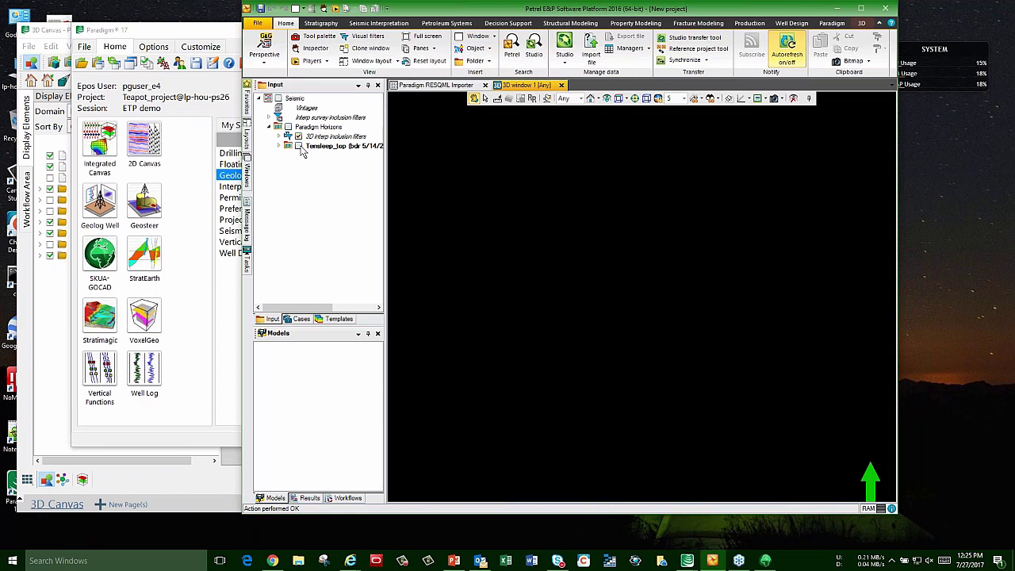
right_click(610, 206)
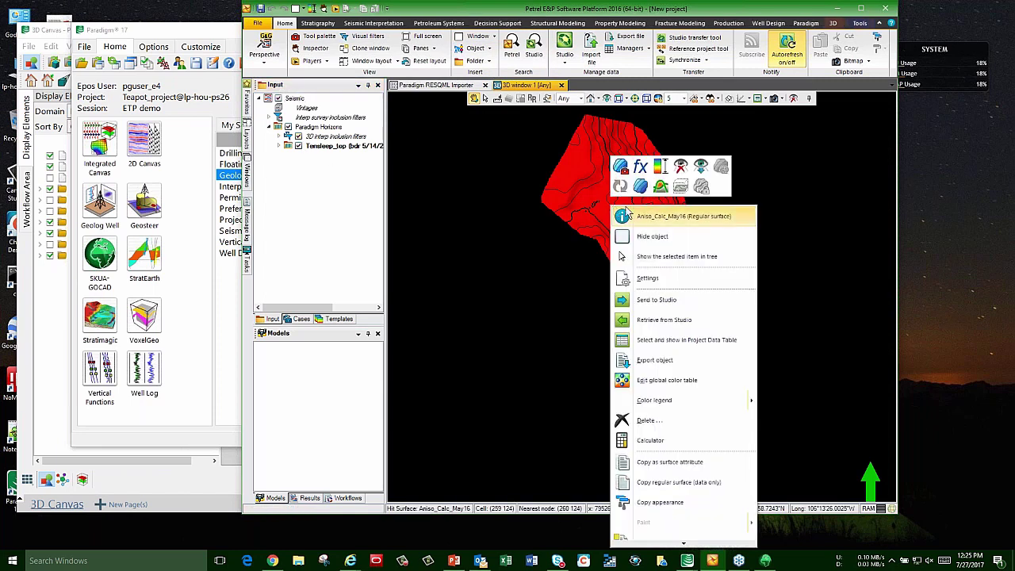
left_click(660, 166)
left_click_drag(634, 270, 679, 263)
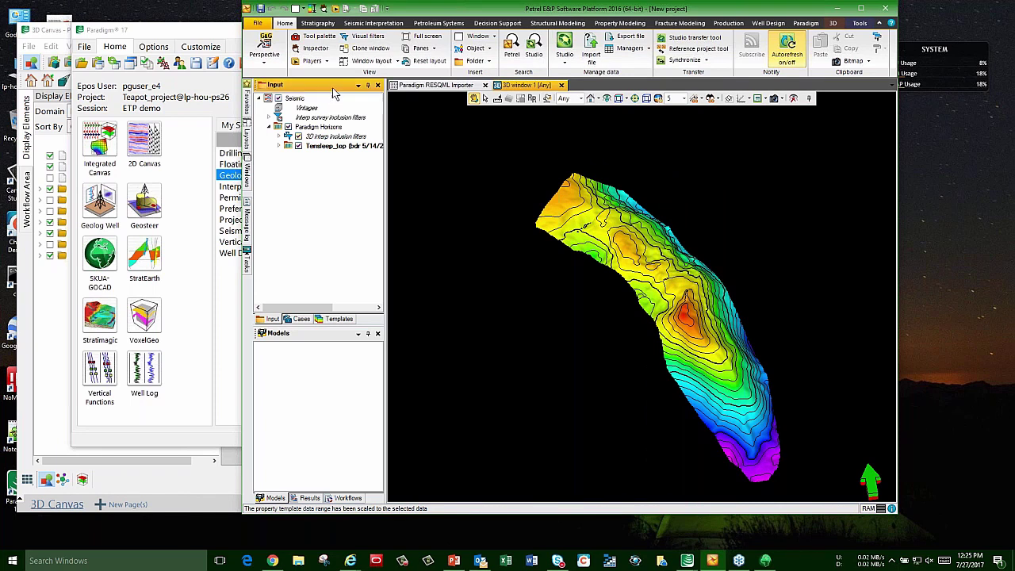
left_click_drag(692, 331, 622, 243)
left_click(258, 23)
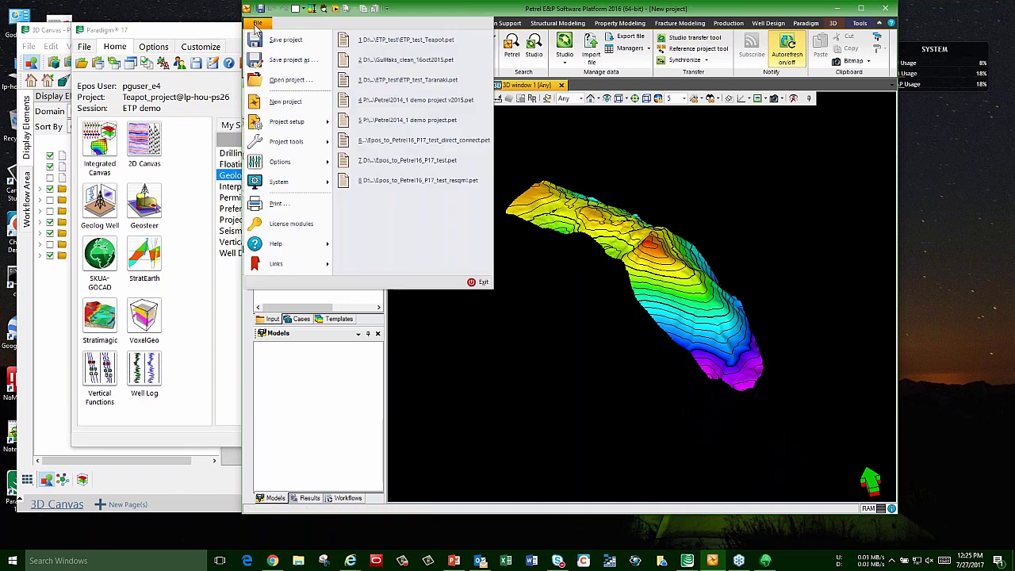
Step: Switch to the ETP_test_Teapot project without saving, then bring the Epos 3D Canvas forward
left_click(389, 39)
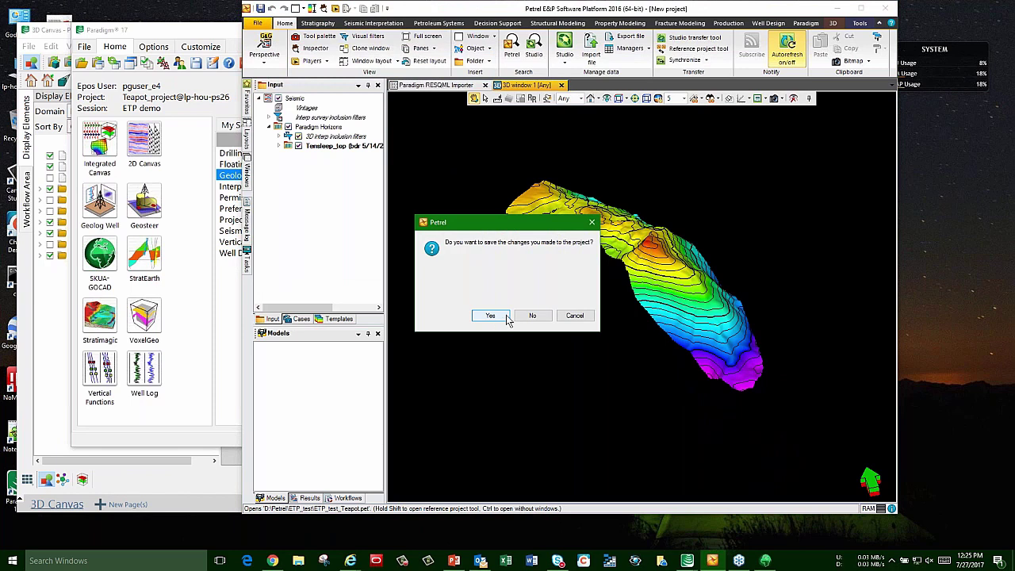
left_click(527, 316)
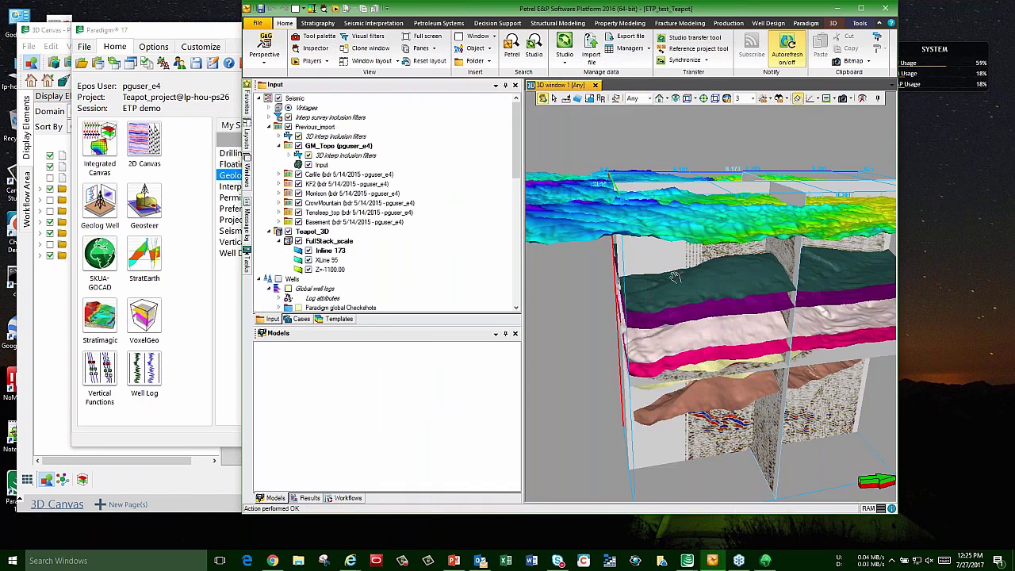
left_click(58, 32)
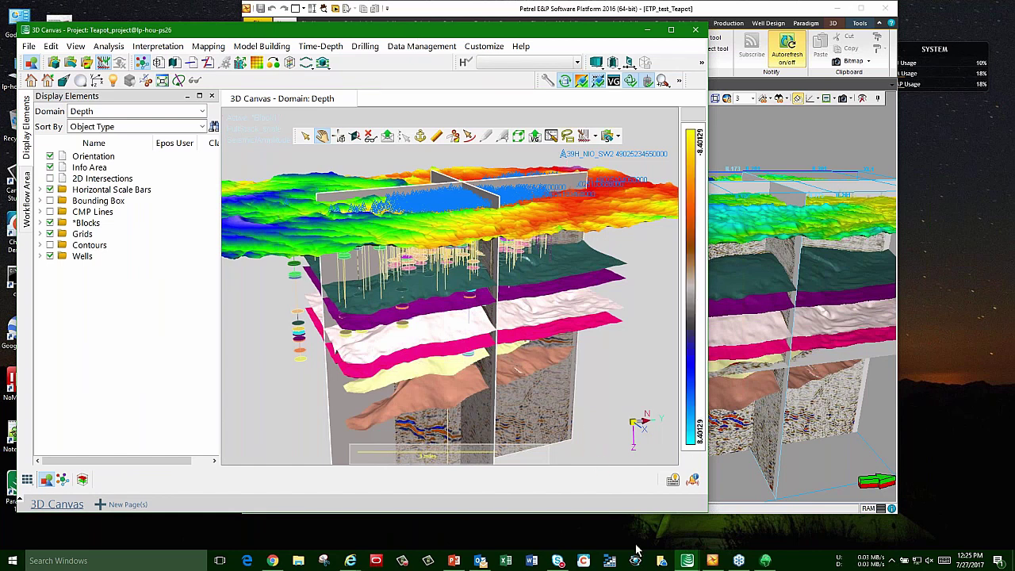
Step: Stop the server in the RESQML Service window and close that window
left_click(454, 561)
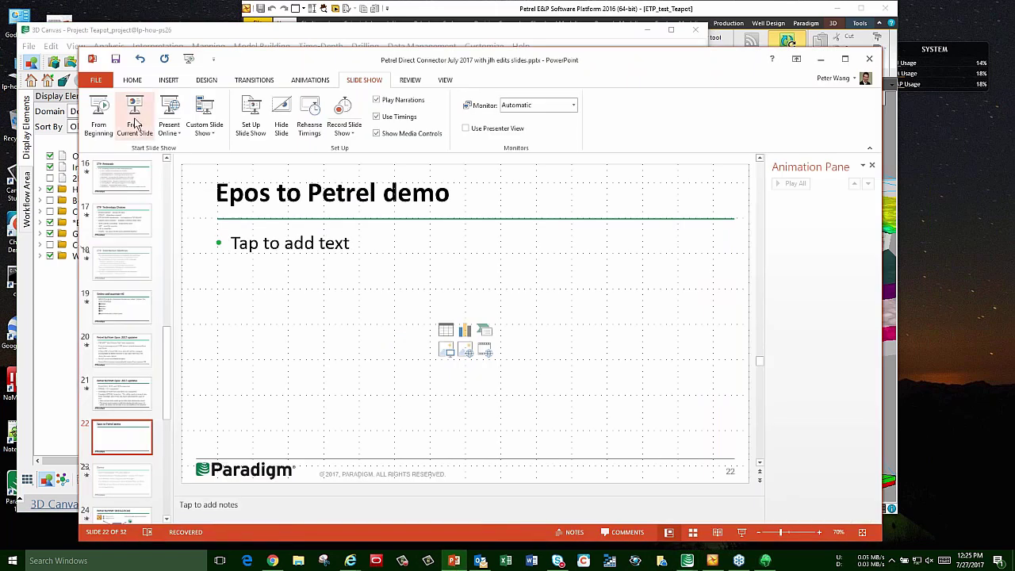
left_click(688, 561)
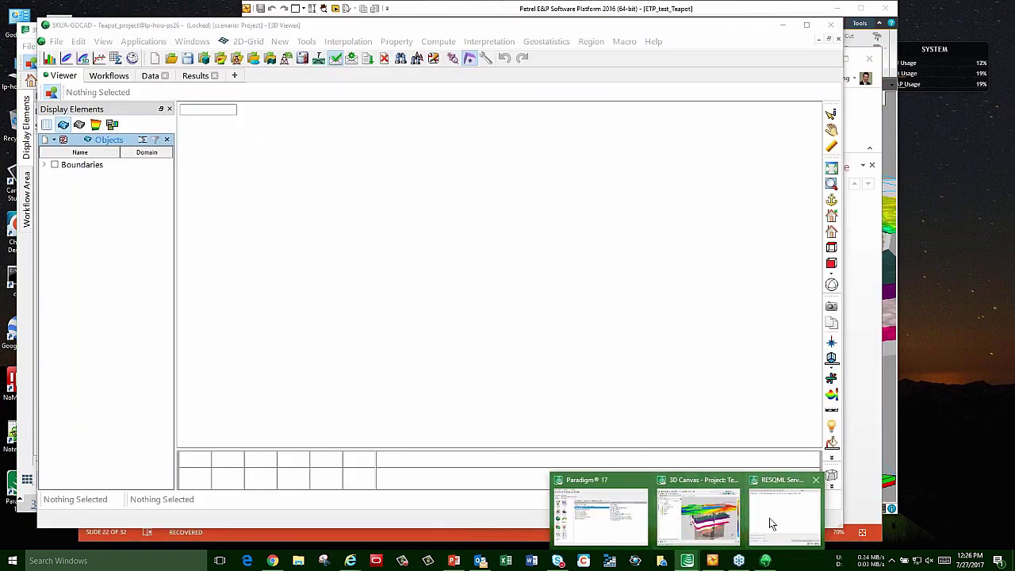
left_click(771, 521)
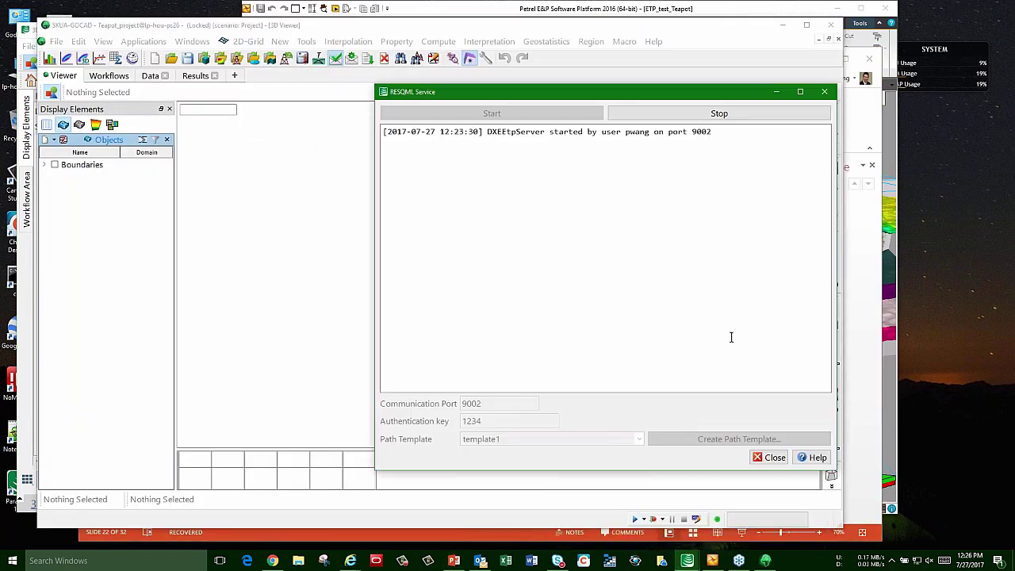
left_click(667, 118)
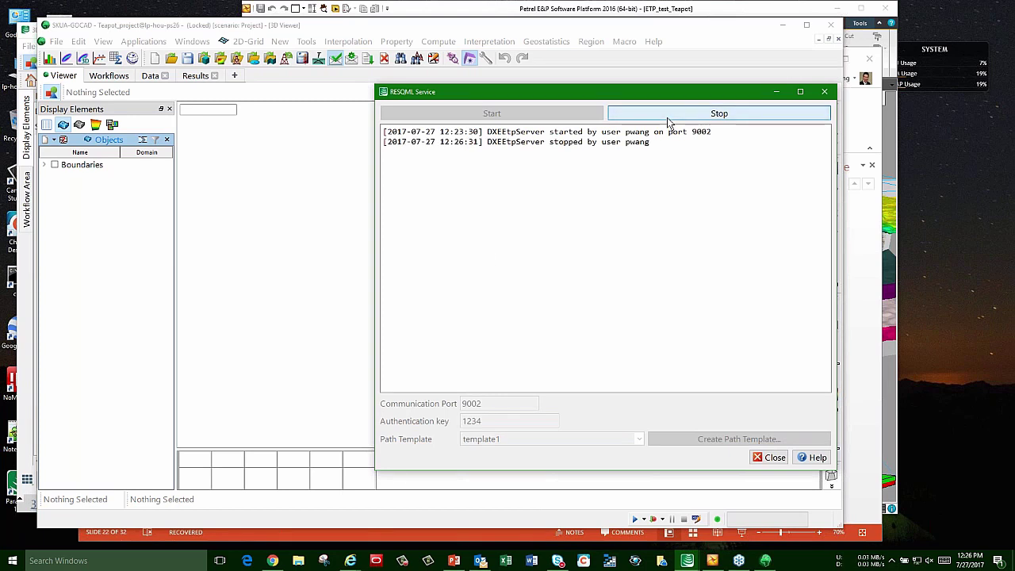
left_click(827, 94)
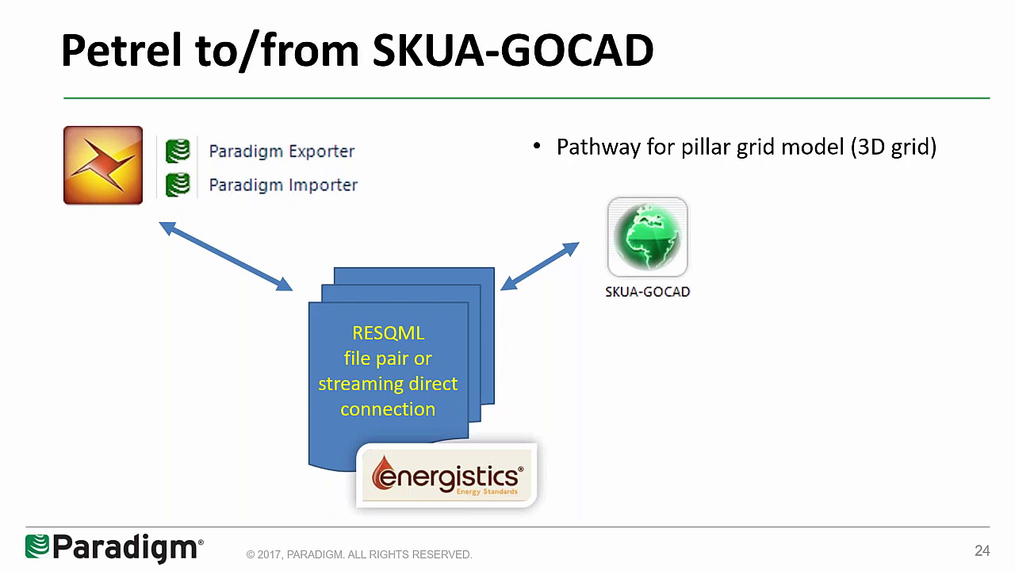
Step: End the slide show to edit the deck at slide 24
key("Escape")
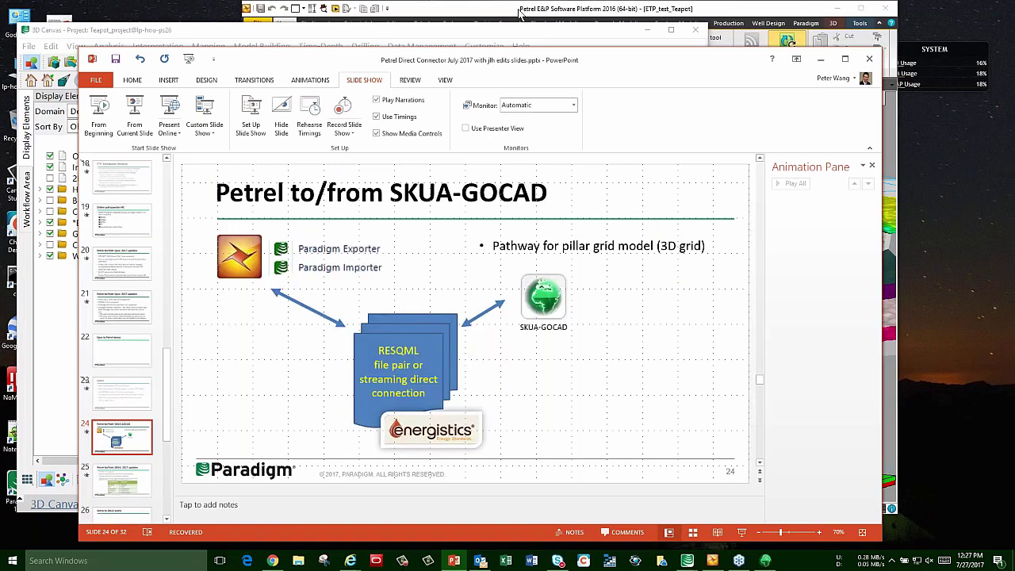
Step: Rotate Petrel's seismic cube and horizon stack, then bring SKUA-GOCAD forward with its File menu
left_click(519, 12)
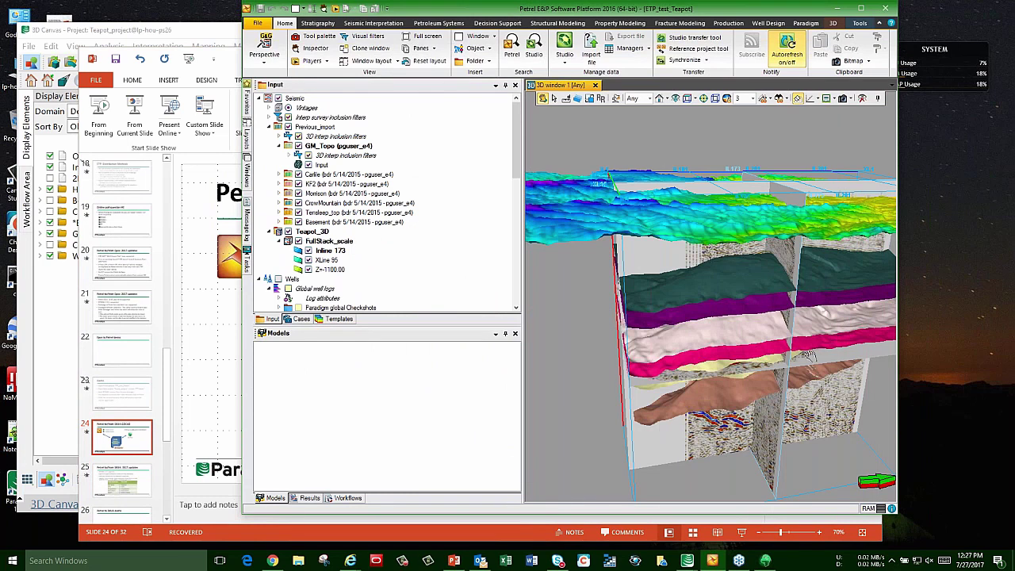
left_click_drag(752, 318, 728, 321)
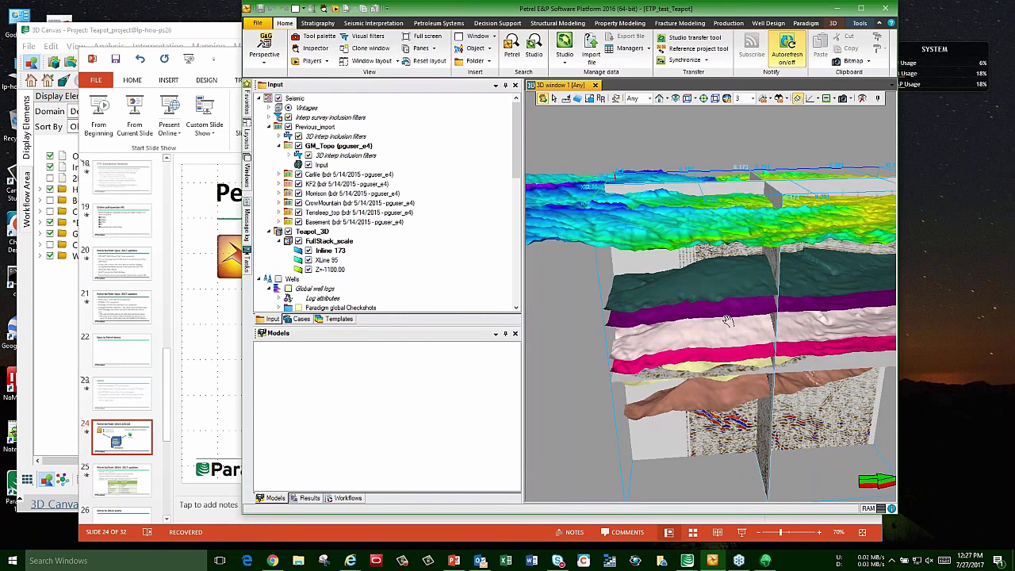
left_click(767, 562)
left_click(56, 44)
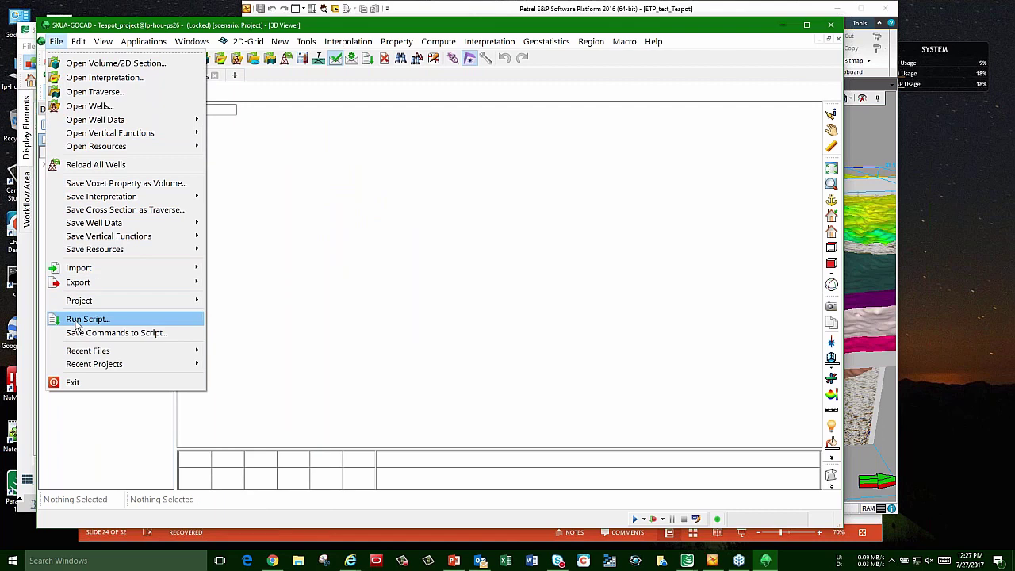
Step: Start SKUA-GOCAD's Petrel RESQML service on port 9002 with an authentication key, then return to Petrel
mouse_move(77, 272)
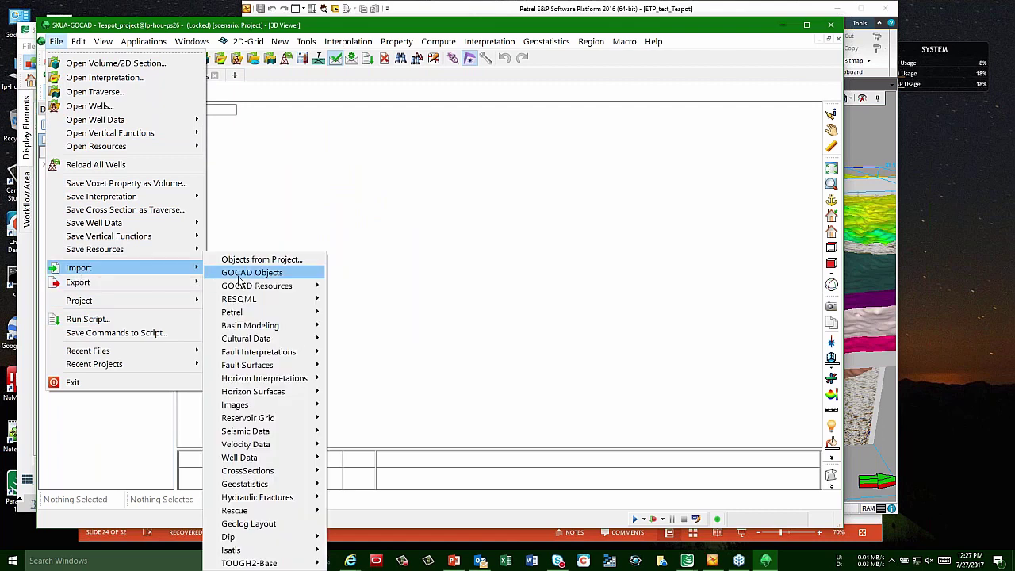
mouse_move(255, 315)
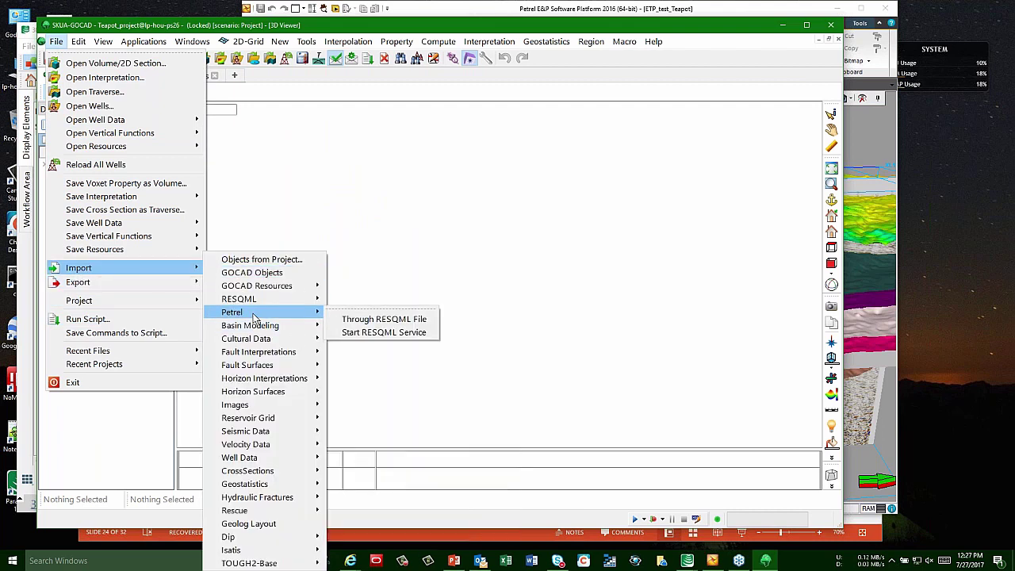
left_click(360, 334)
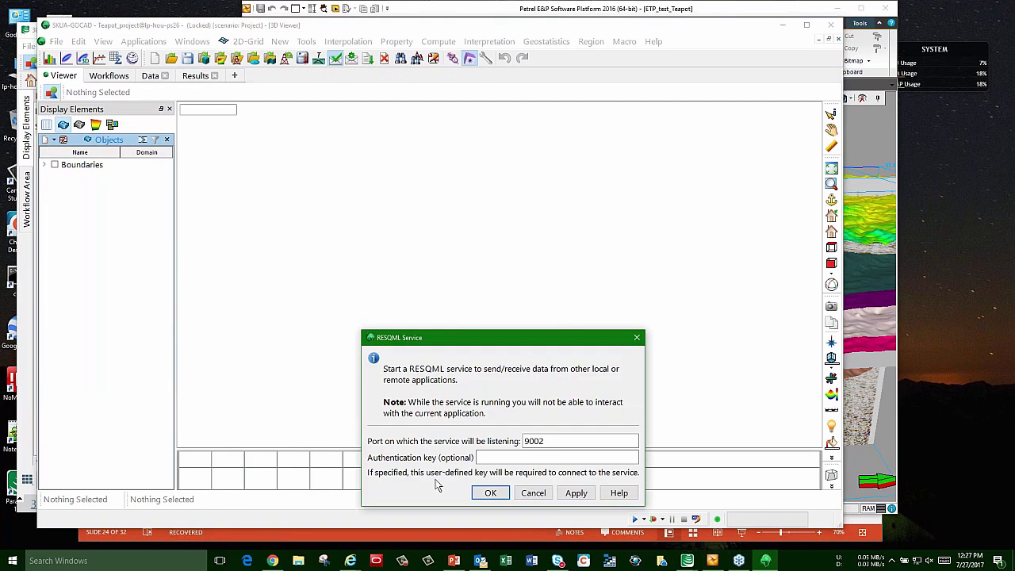
left_click(495, 455)
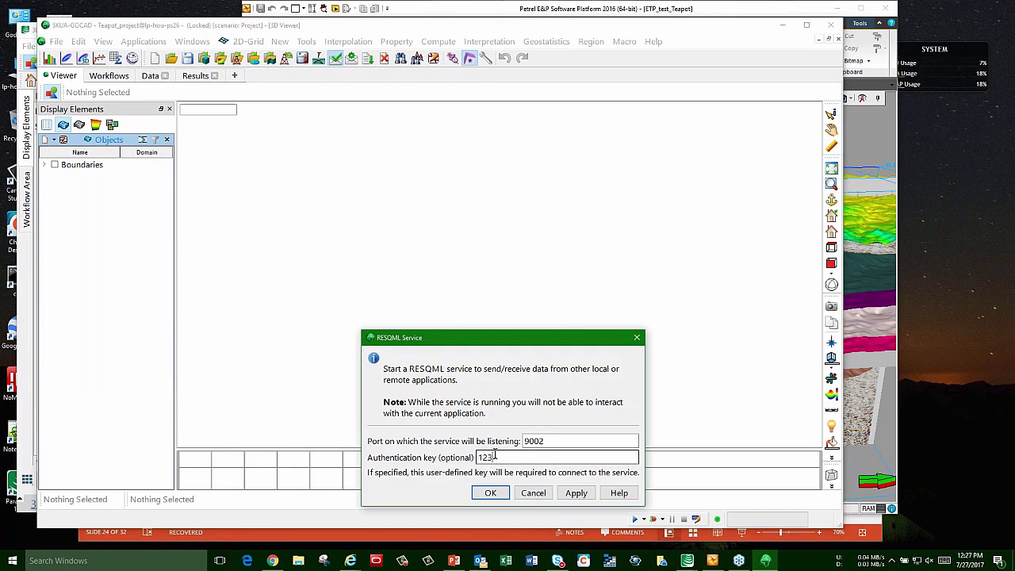
left_click(539, 441)
left_click_drag(543, 441, 524, 441)
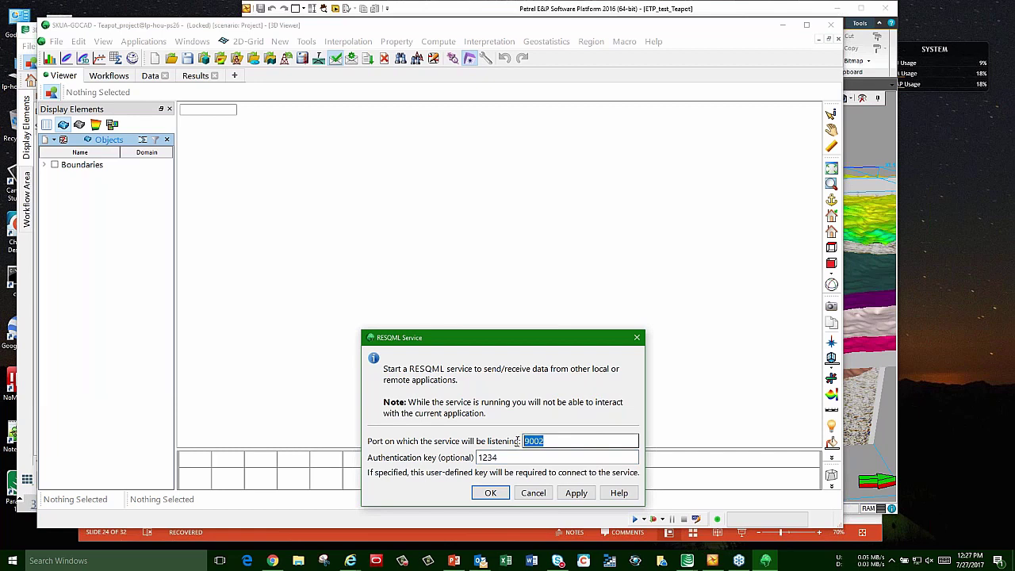
left_click(488, 493)
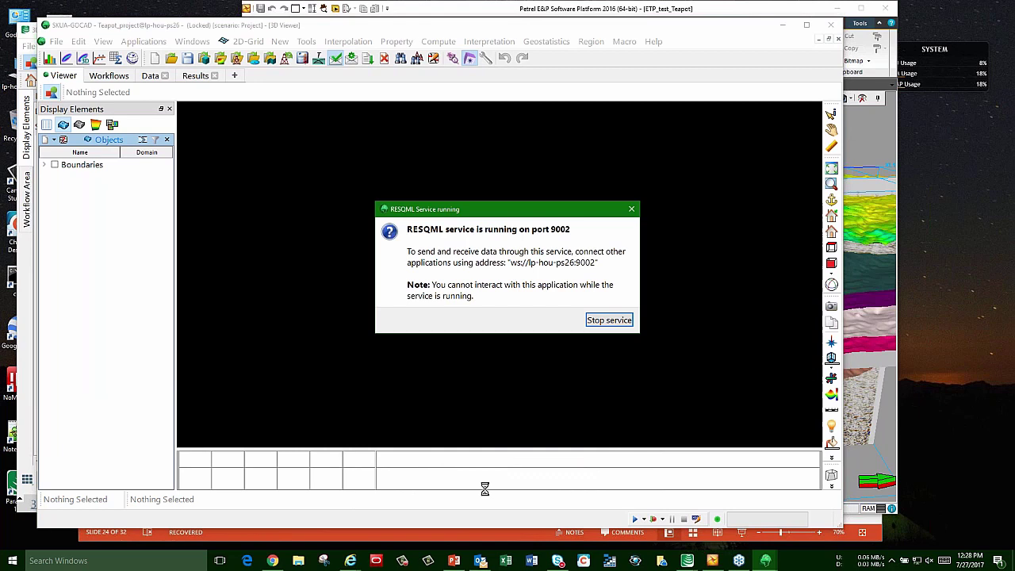
left_click(462, 11)
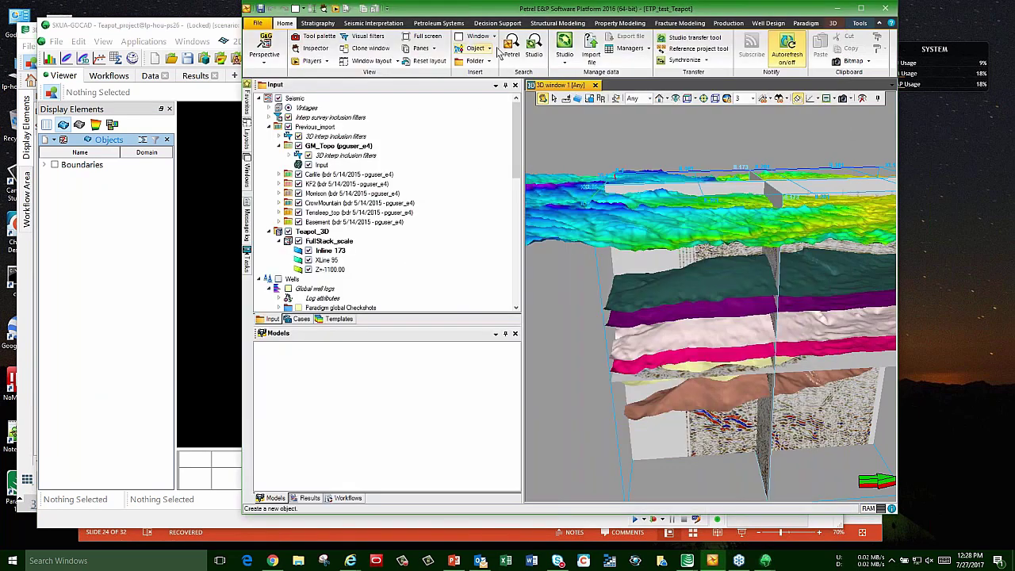
Step: In the Paradigm RESQML Exporter, select horizons Carlie, KF2, Morrison, CrowMountain, Tensleep and Basement
left_click(633, 49)
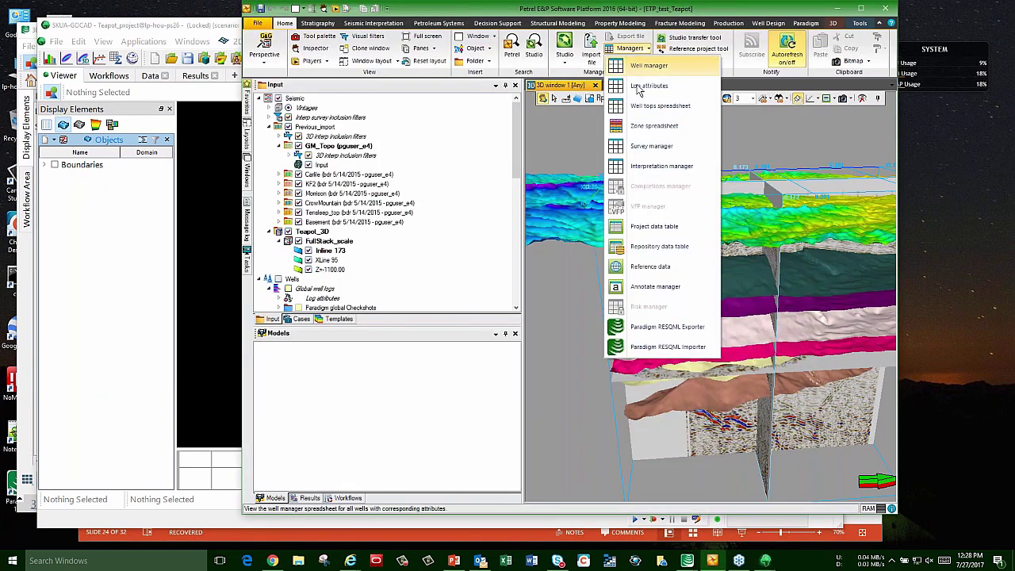
left_click(649, 331)
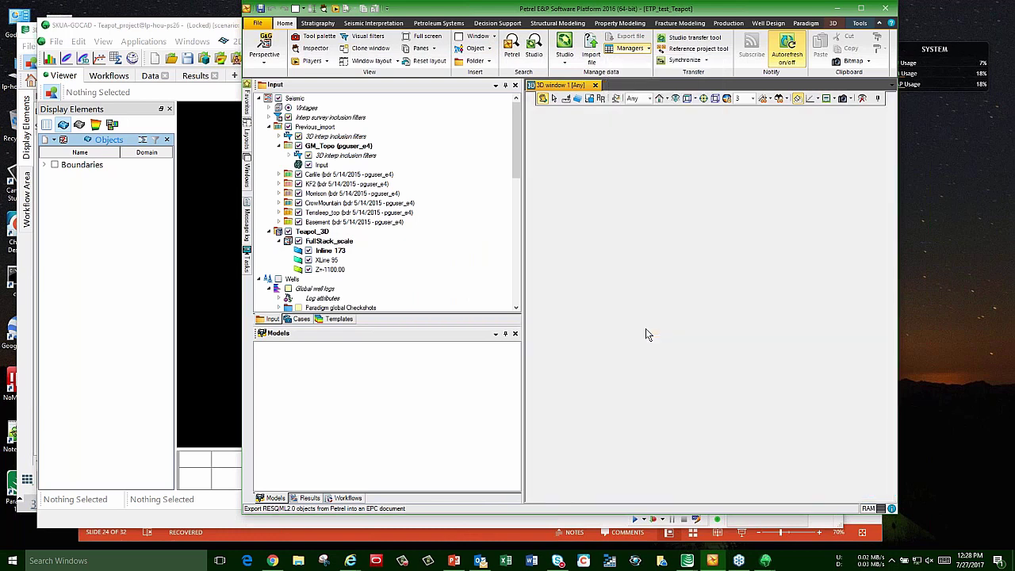
left_click(298, 173)
left_click(298, 183)
left_click(298, 193)
left_click(299, 202)
left_click(298, 211)
left_click(298, 221)
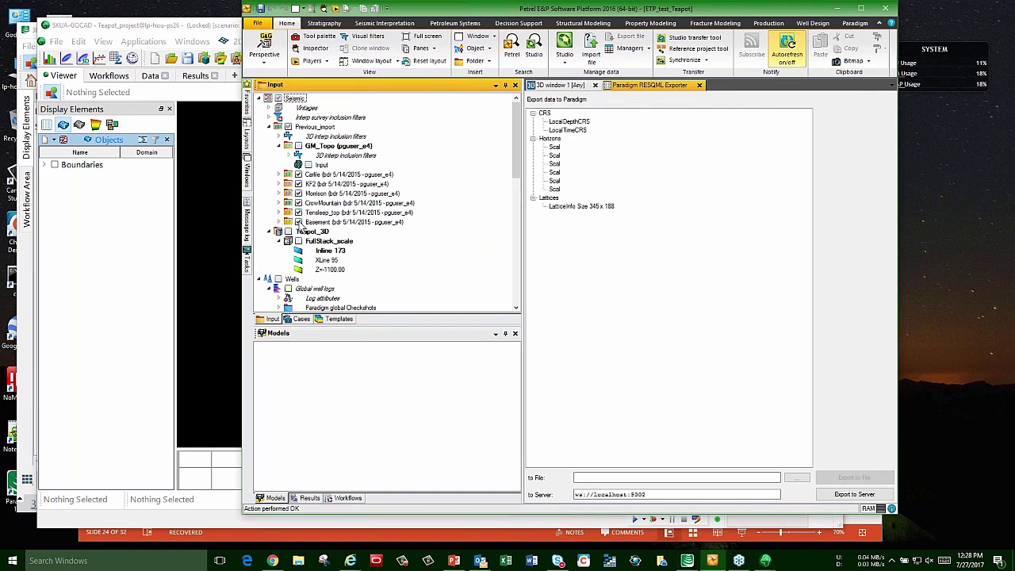
Step: Export the selected horizons to the RESQML server at ws://localhost:9002 using the authentication key
left_click(855, 495)
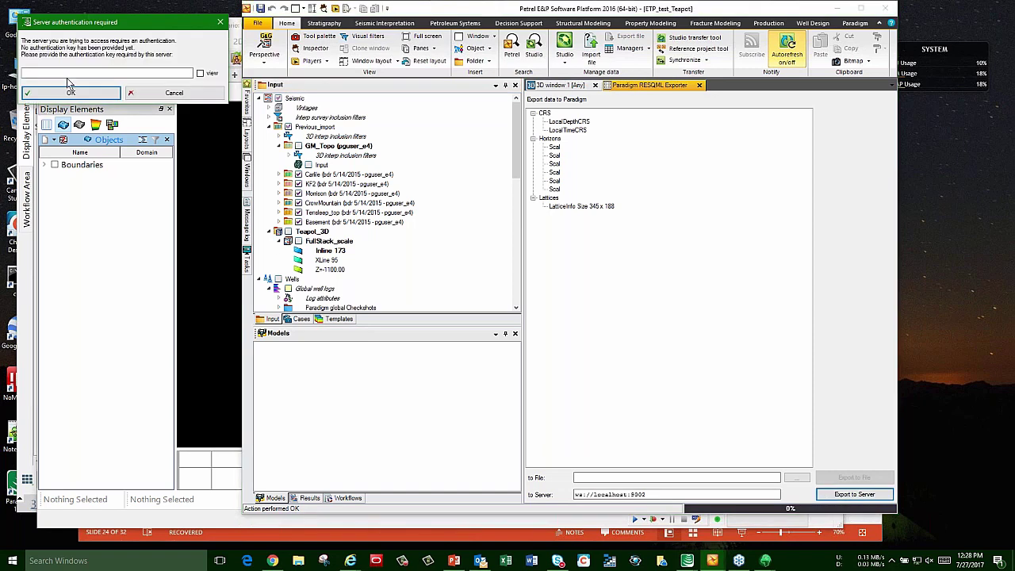
left_click(200, 73)
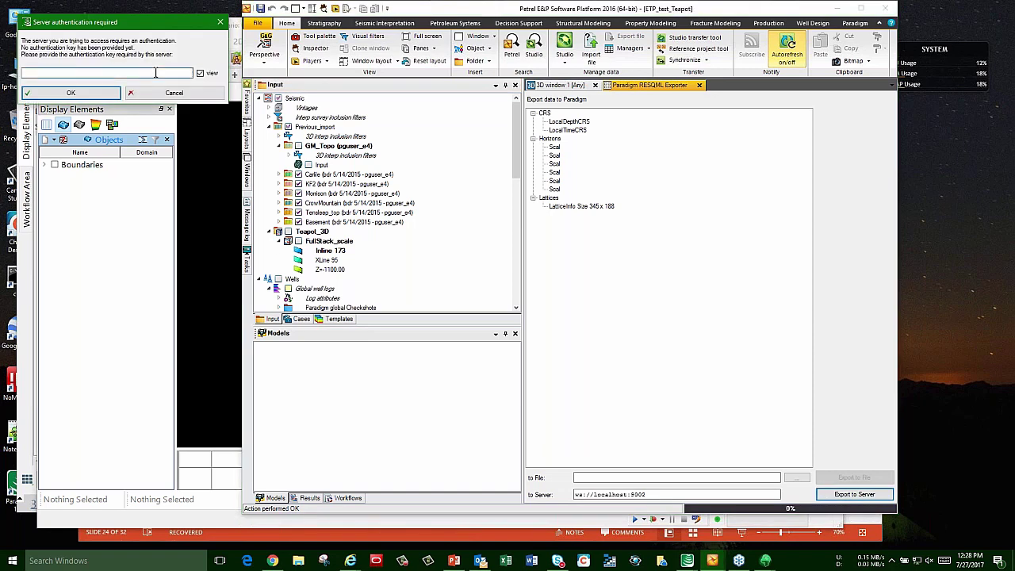
left_click(71, 93)
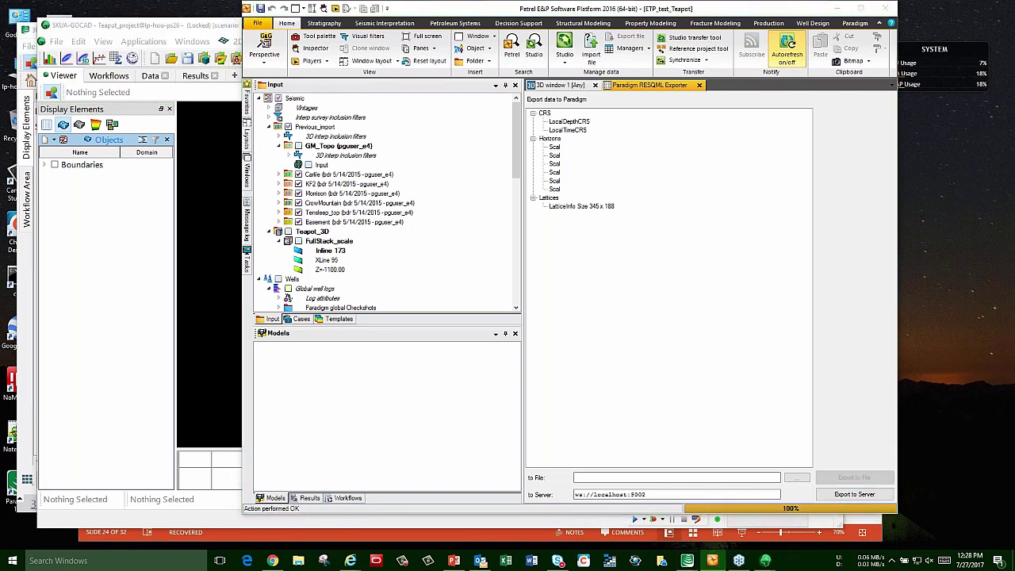
left_click(595, 323)
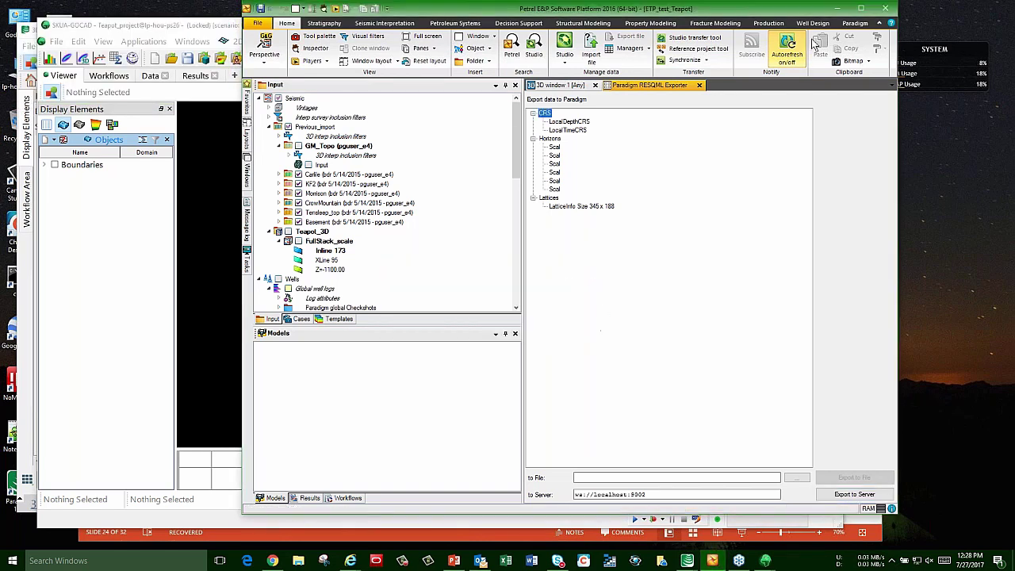
left_click(835, 12)
Step: Stop the RESQML service and show the imported Horizons in SKUA-GOCAD's 3D view, viewed side-on
left_click(592, 319)
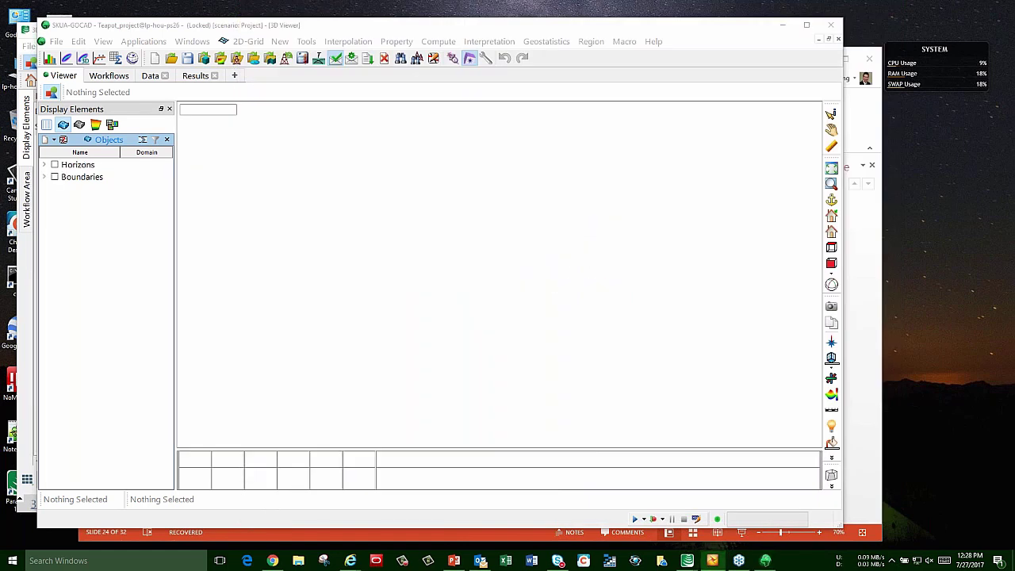
left_click(55, 165)
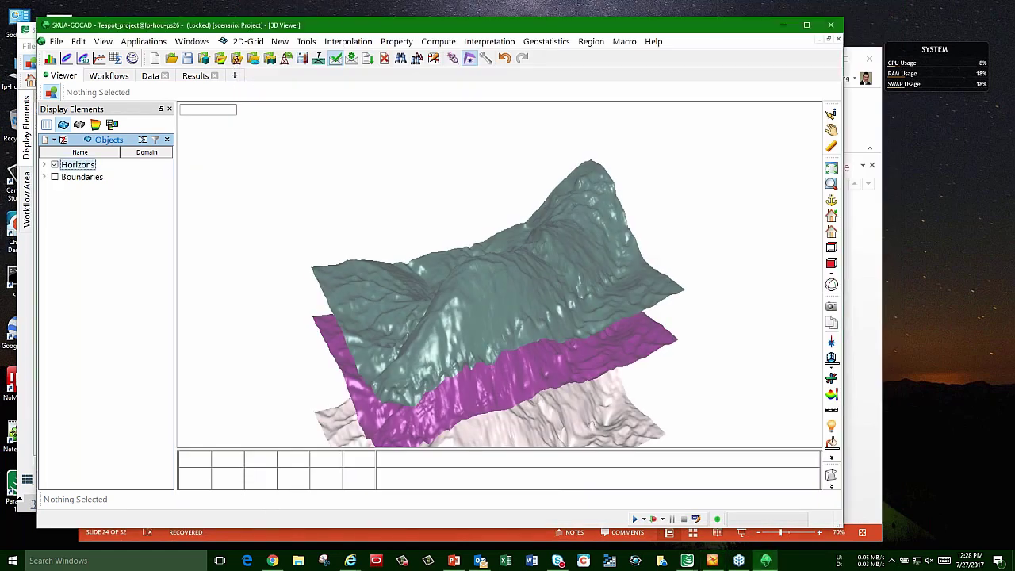
scroll(463, 341, "down", 3)
left_click_drag(462, 341, 466, 394)
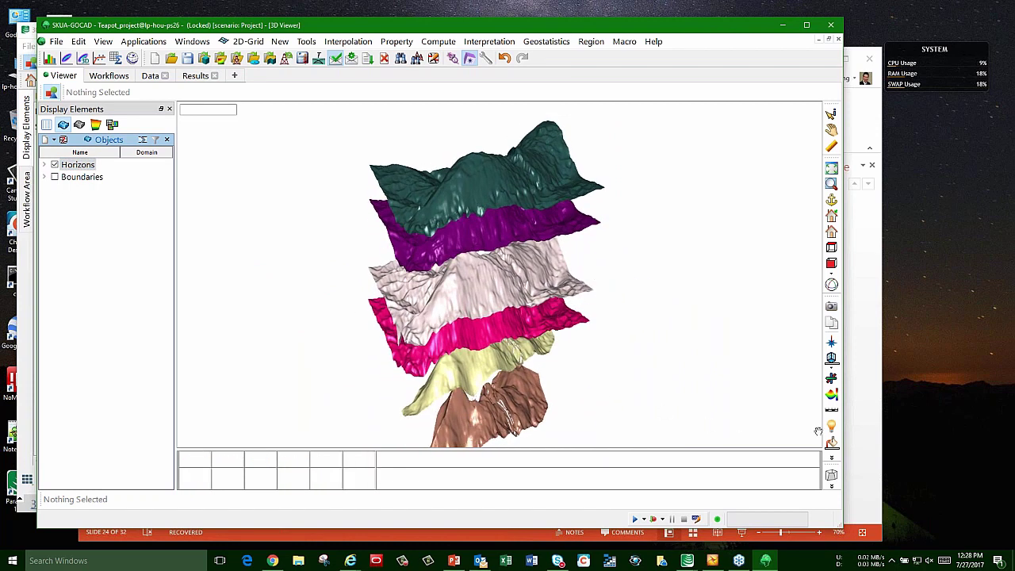
Step: Start the PowerPoint slide show from slide 25, 'Petrel to/from SKUA: 2017 updates'
mouse_move(693, 565)
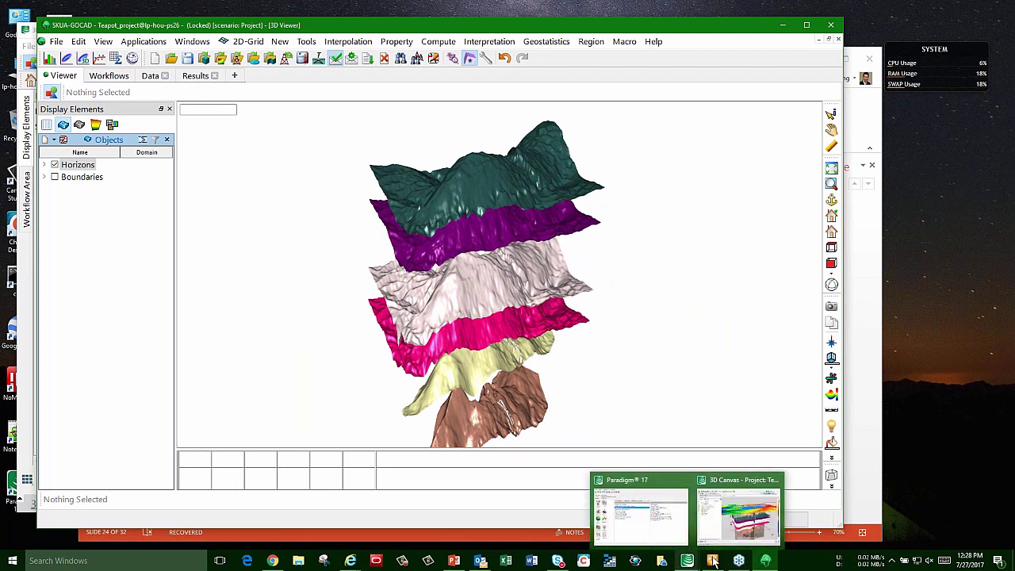
left_click(453, 561)
left_click(111, 482)
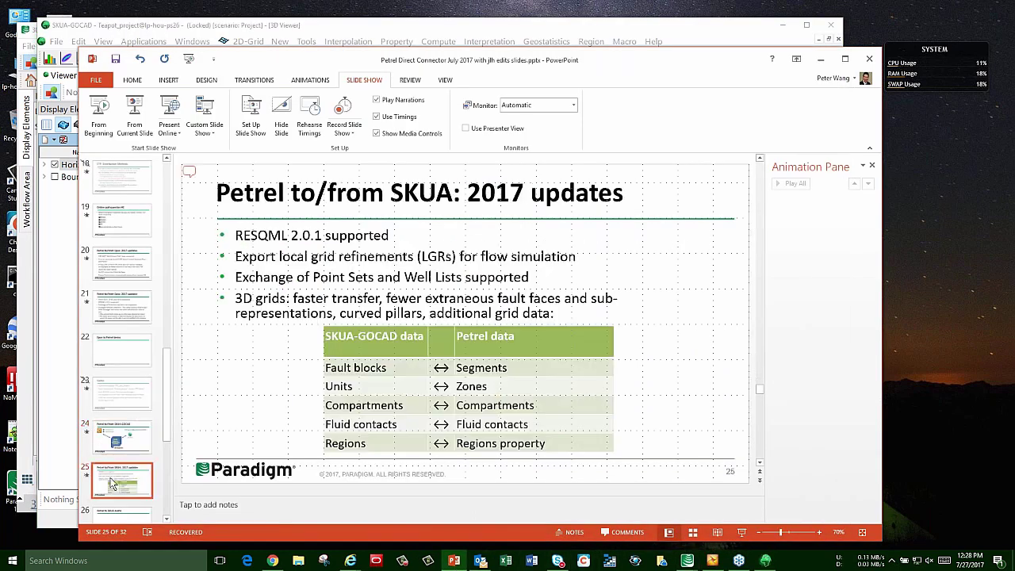
left_click(134, 111)
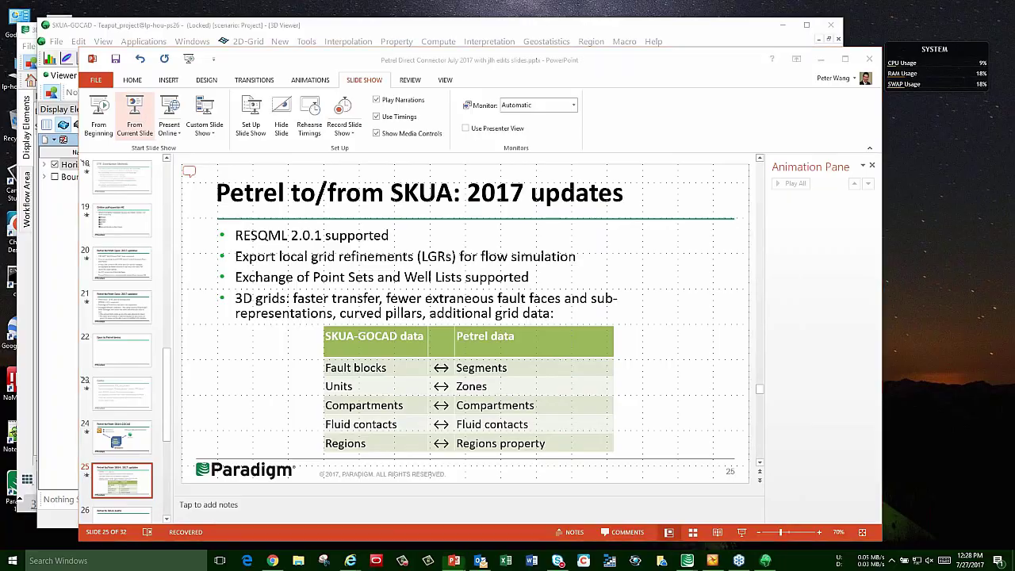